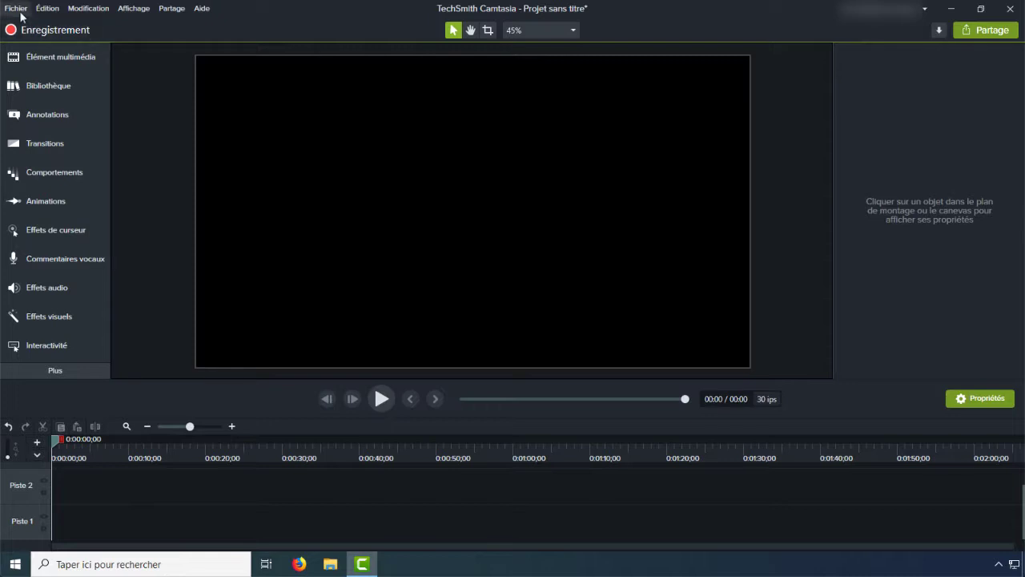
Open the theme manager and select the DiDaXo theme for editing.
left_click(19, 10)
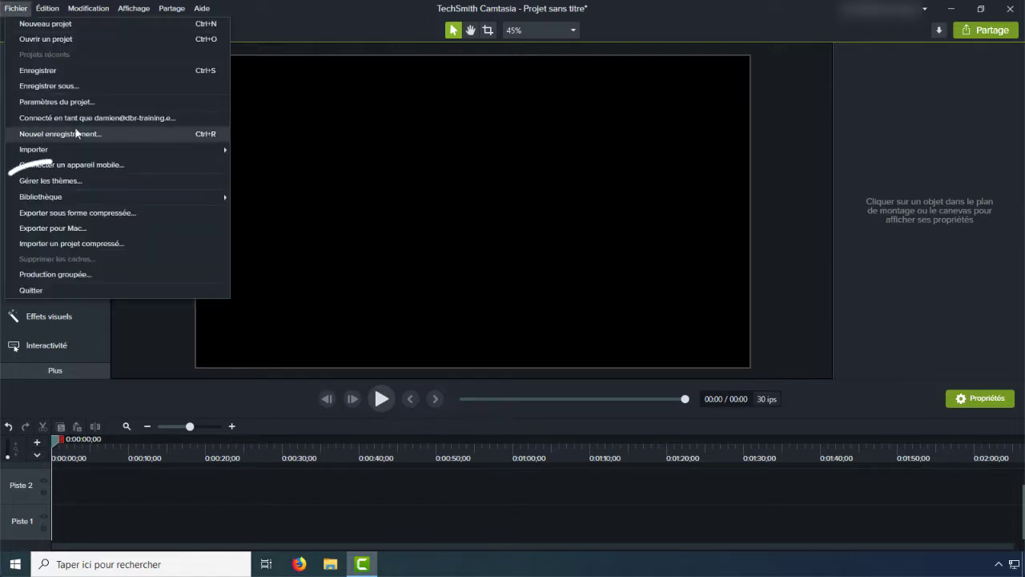
left_click(103, 182)
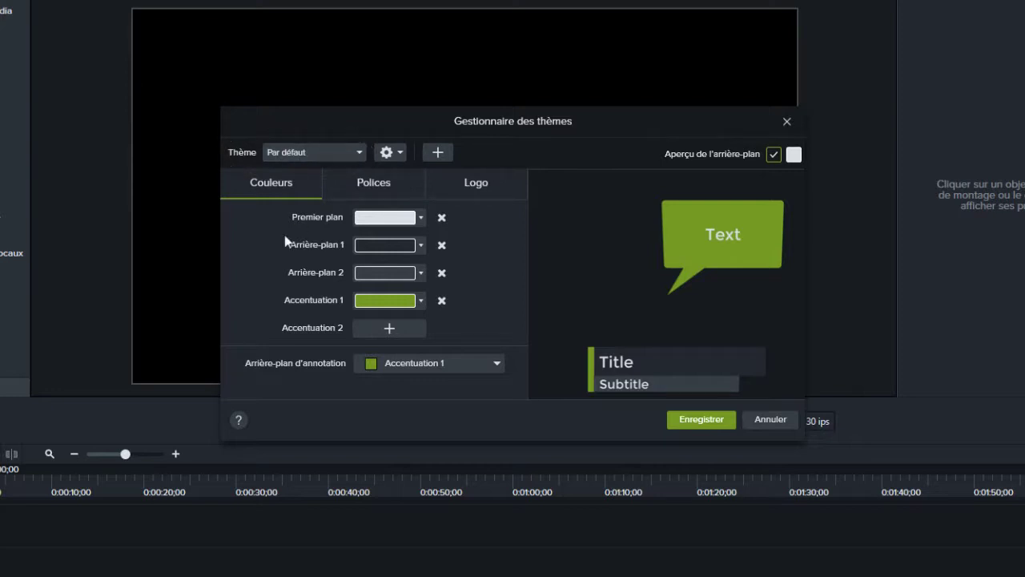
left_click(438, 154)
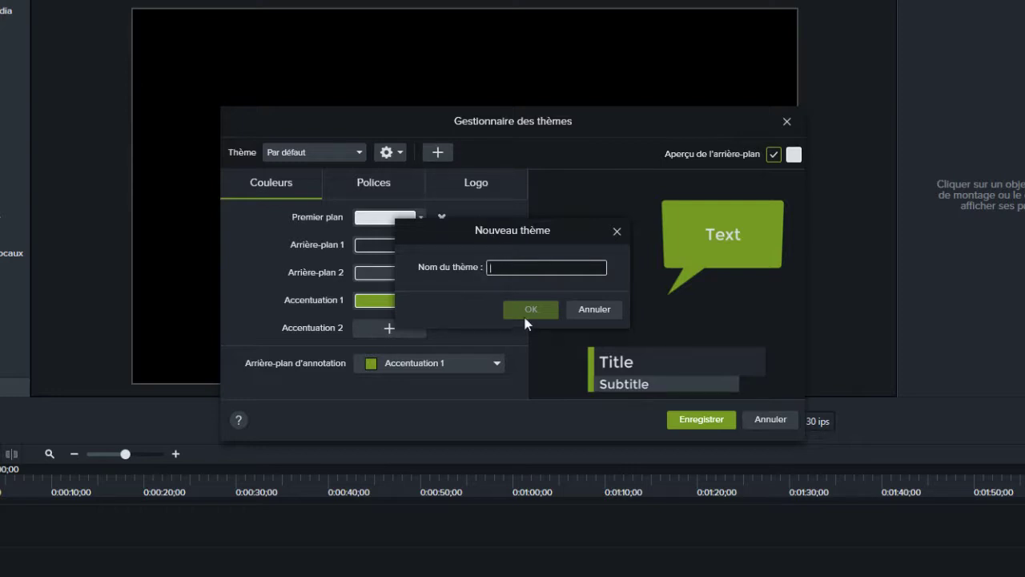
left_click(594, 309)
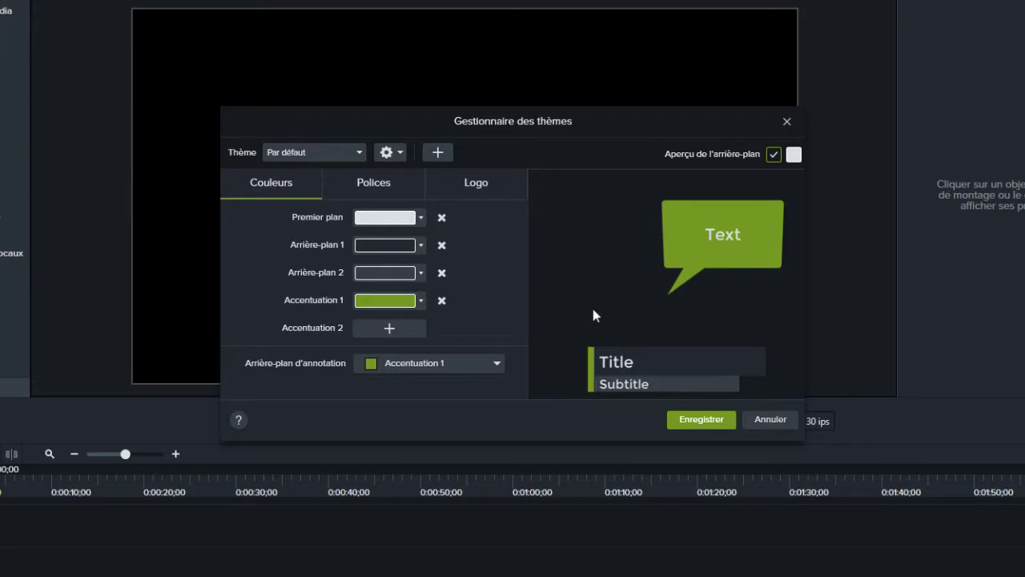
left_click(343, 150)
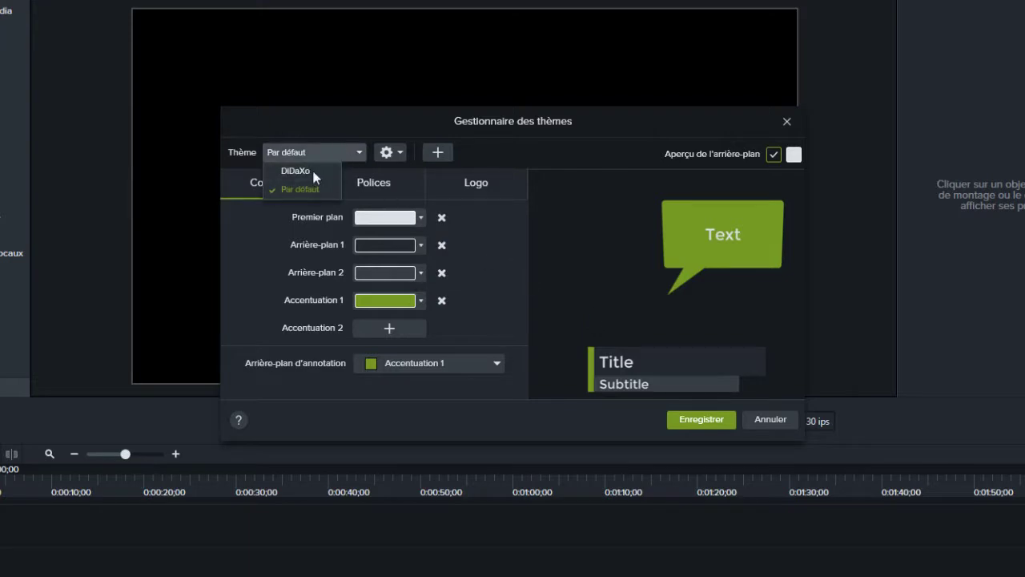
left_click(313, 172)
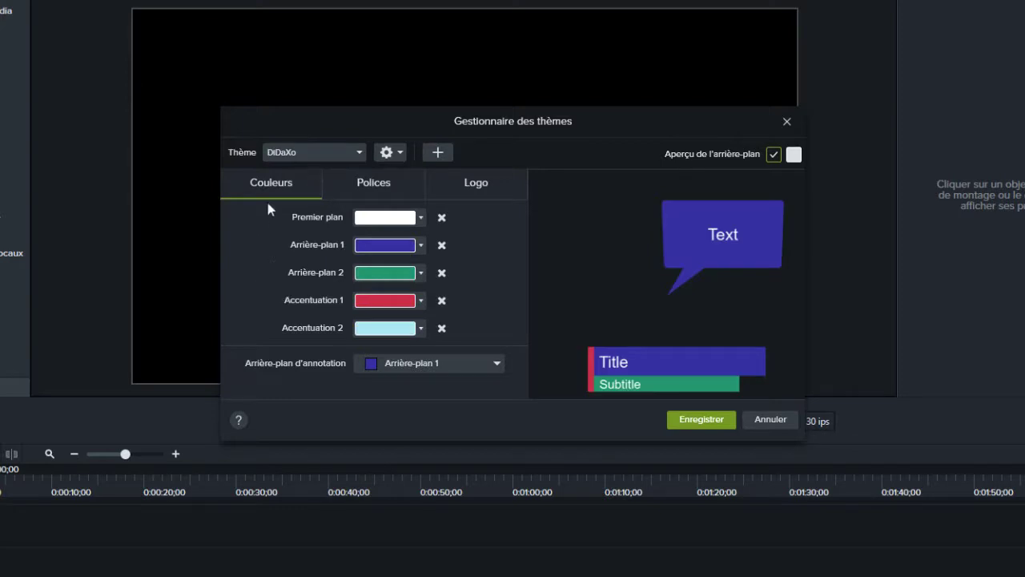
Add DiDaXo_Square.png as the logo of the DiDaXo theme and save the theme.
left_click(378, 184)
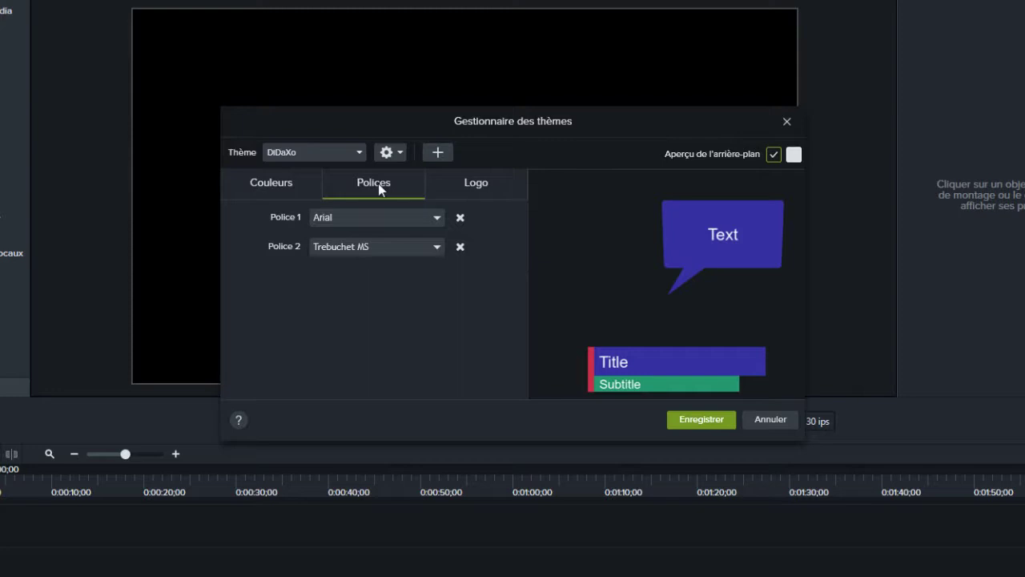
left_click(474, 186)
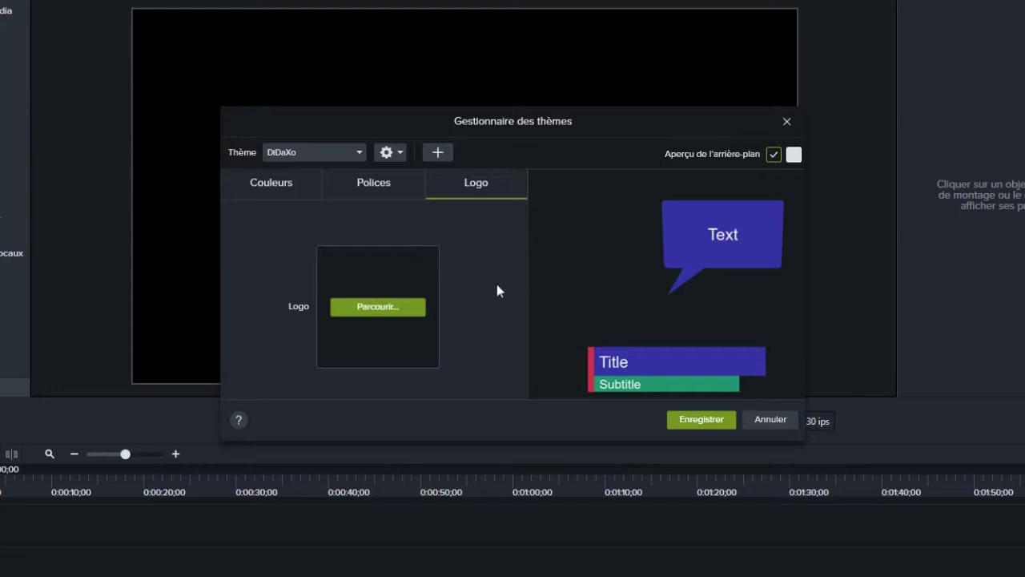
left_click(377, 312)
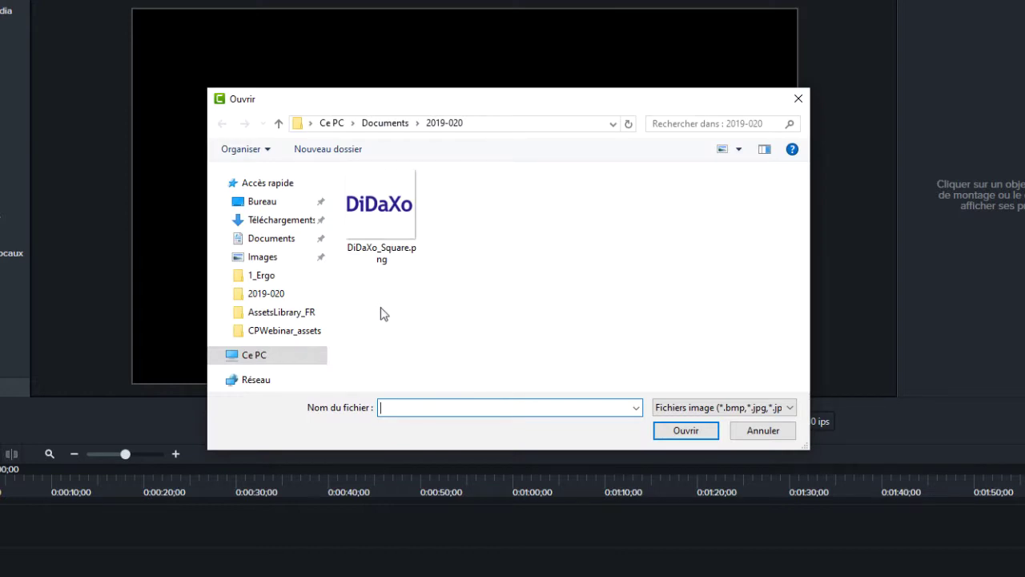
left_click(791, 408)
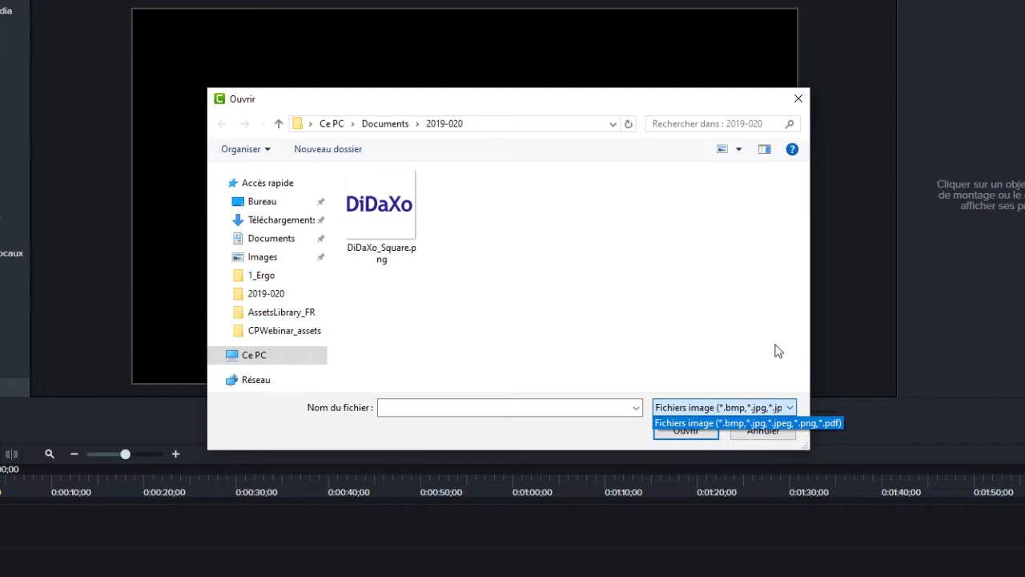
left_click(713, 424)
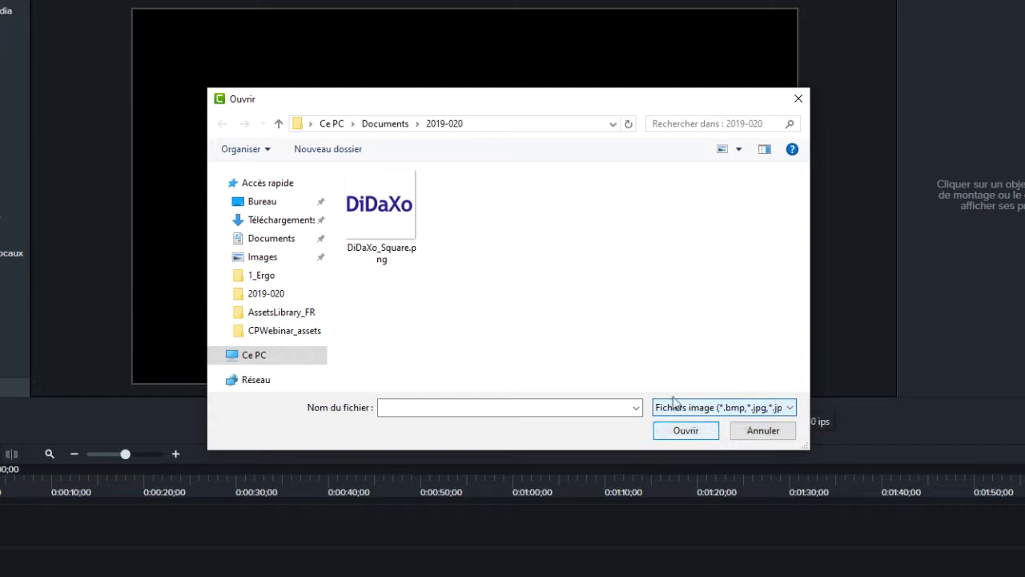
left_click(388, 231)
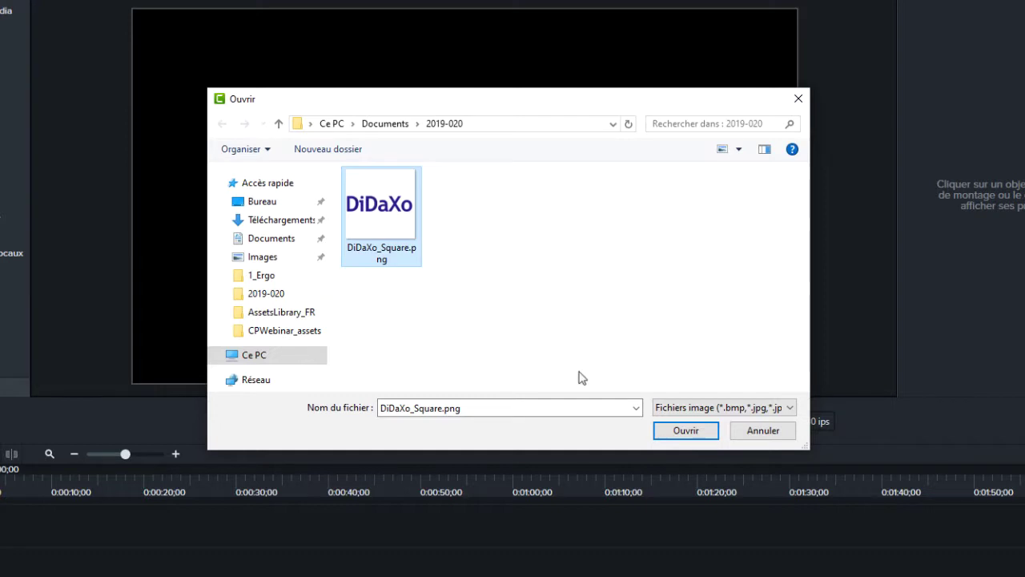
left_click(678, 430)
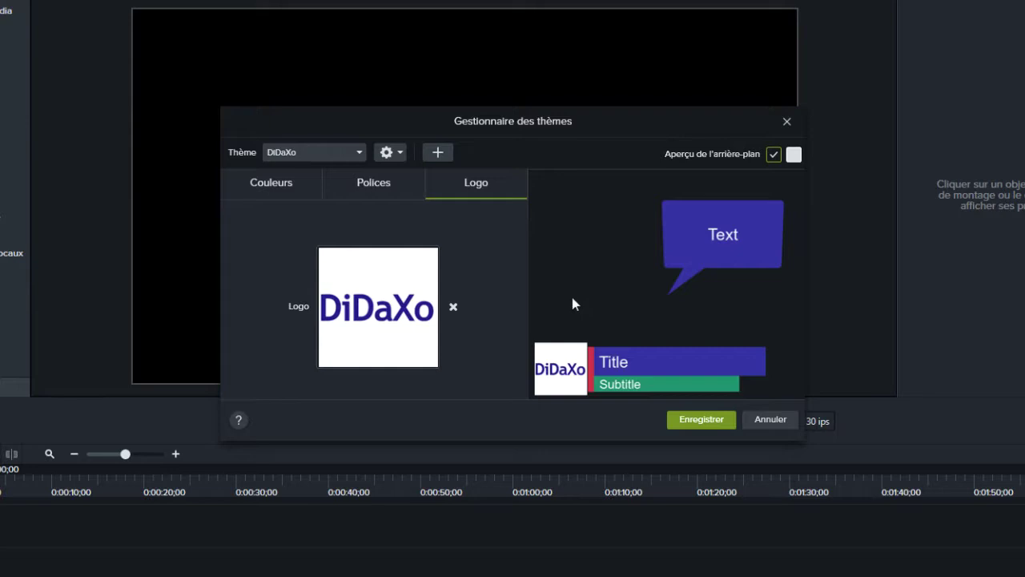
left_click(691, 421)
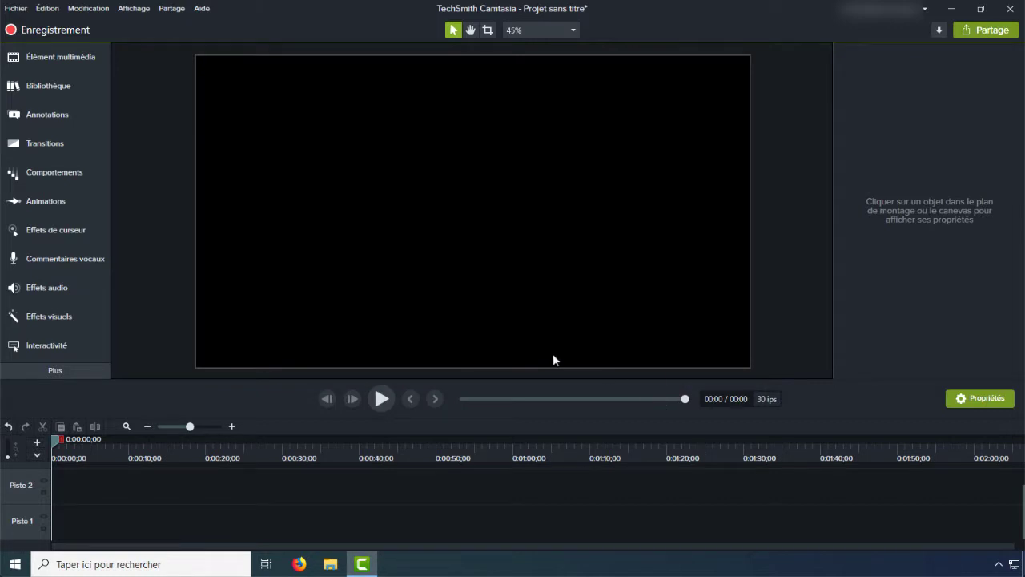
Place the circleripple-01 title banner from the library at the start of Piste 1 and apply the DiDaXo theme to it.
left_click(46, 88)
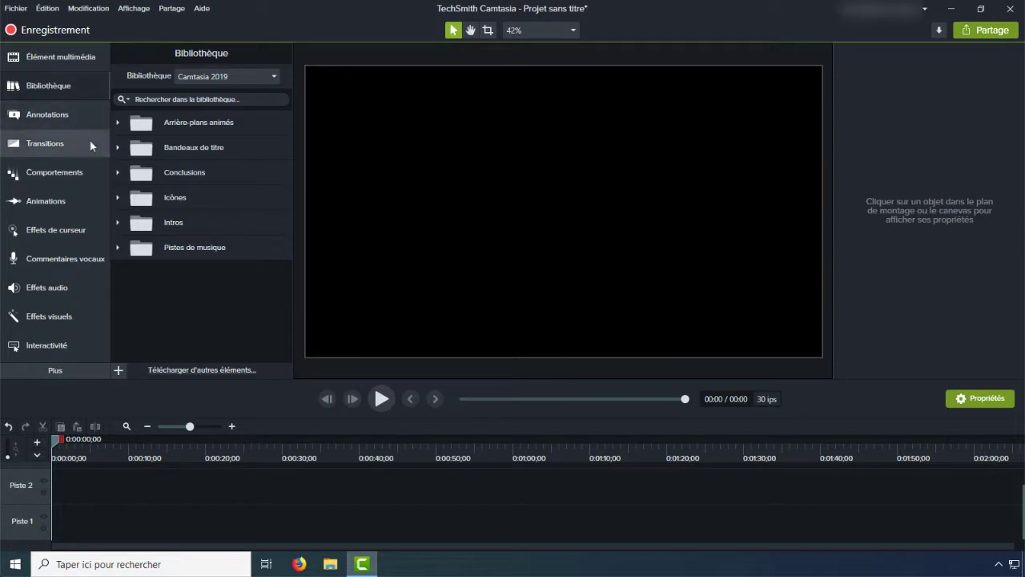
left_click(117, 148)
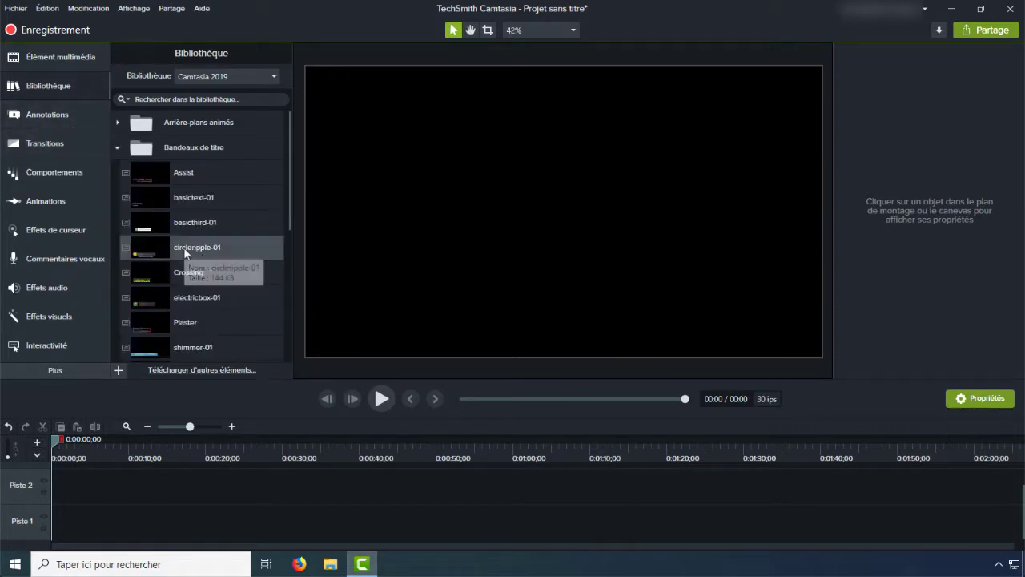
left_click_drag(183, 251, 54, 539)
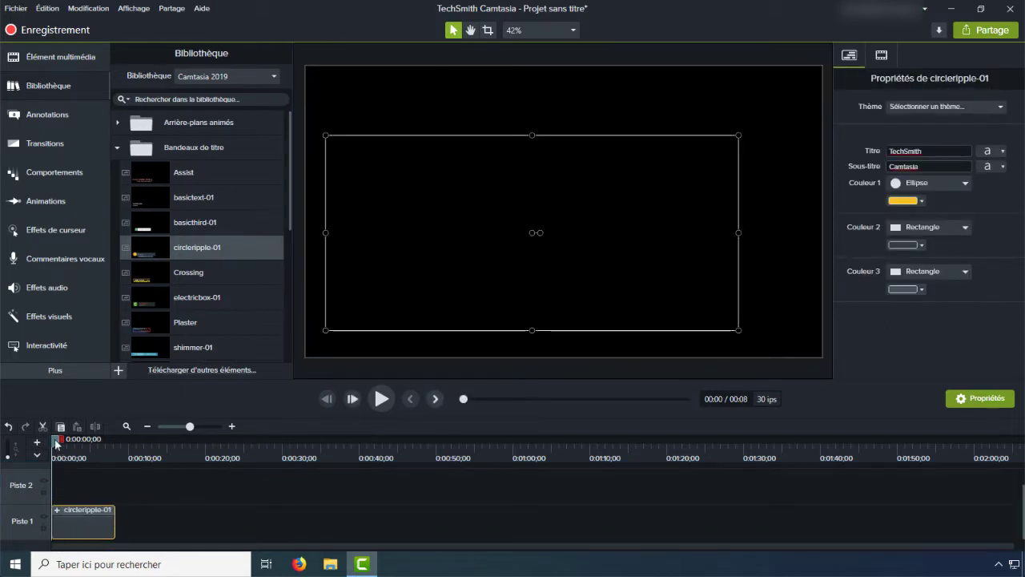
left_click_drag(56, 446, 78, 445)
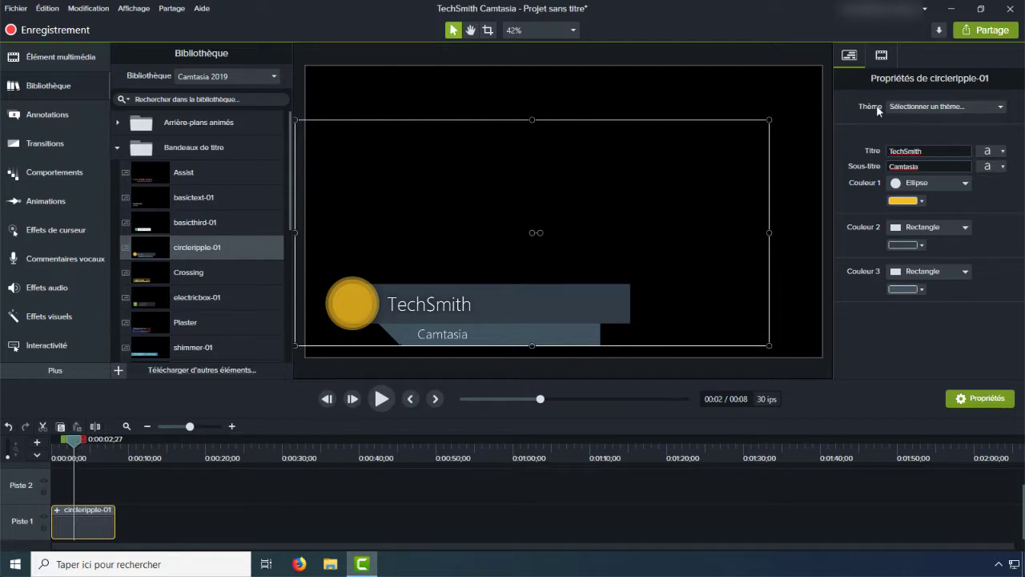
left_click(996, 109)
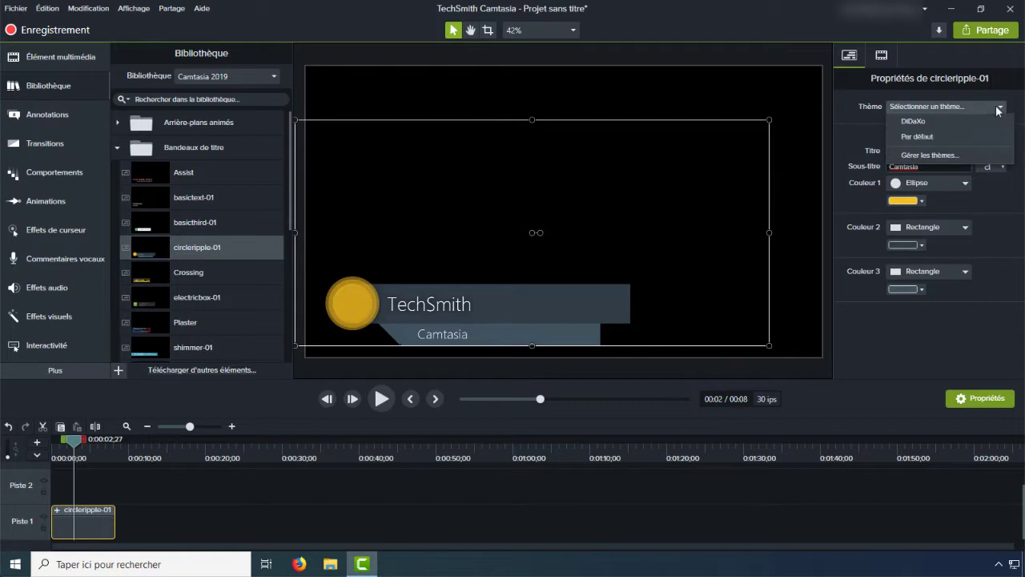
left_click(910, 122)
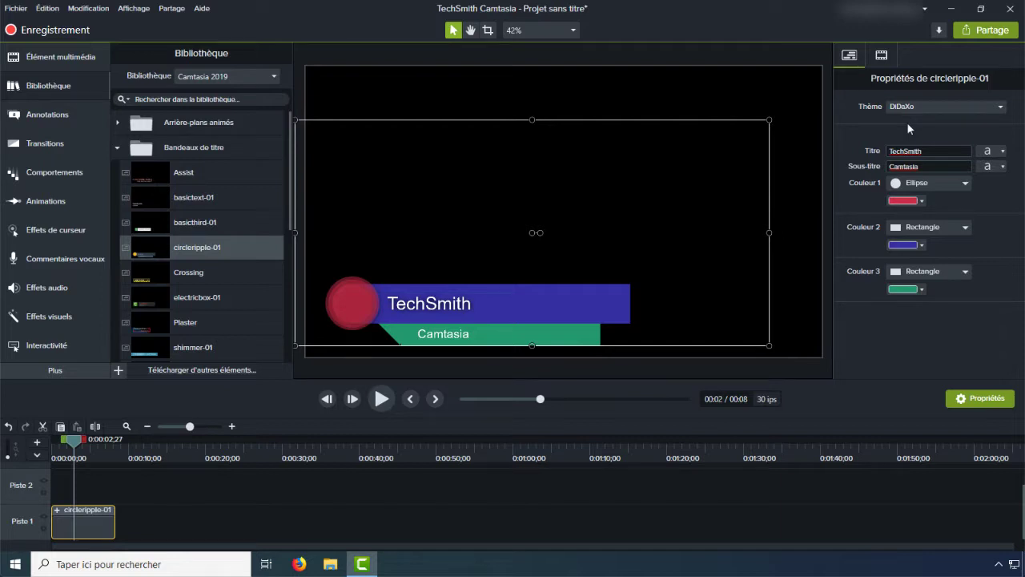
Place the electricbox-01 title banner after the first clip on Piste 1, with a gap, and apply the DiDaXo theme to it.
left_click(190, 302)
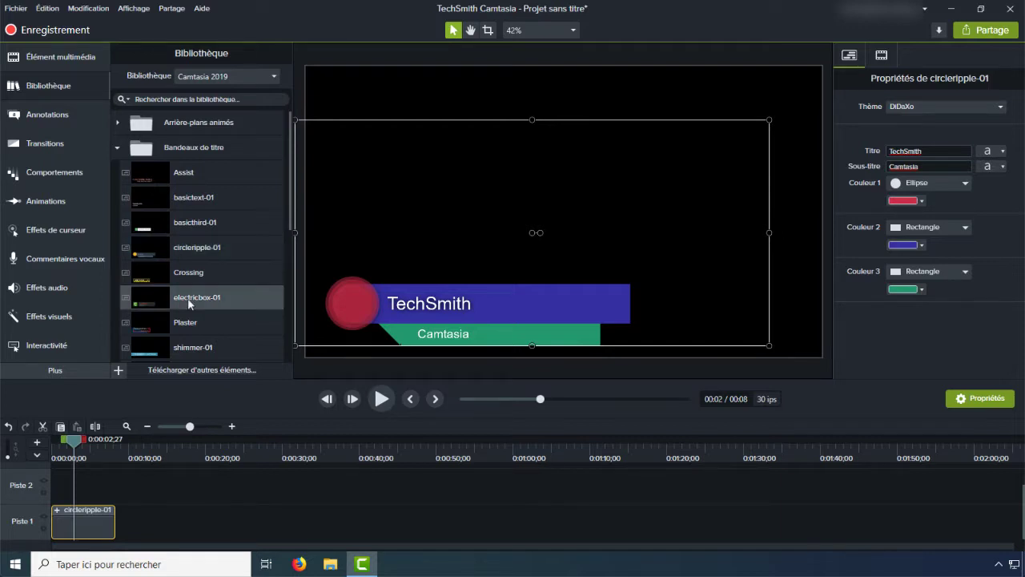
left_click_drag(189, 301, 178, 529)
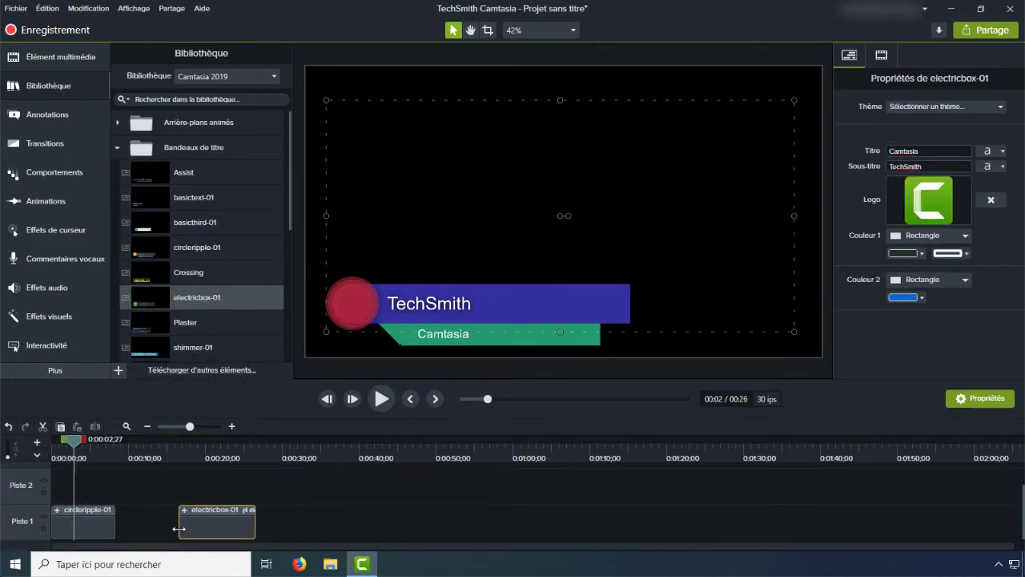
left_click_drag(77, 440, 233, 439)
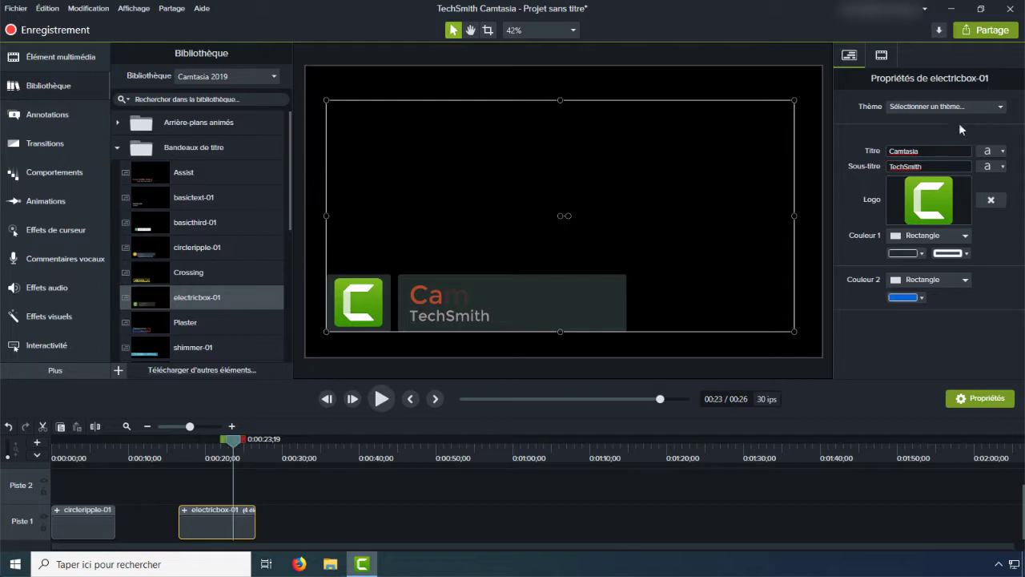
left_click(988, 112)
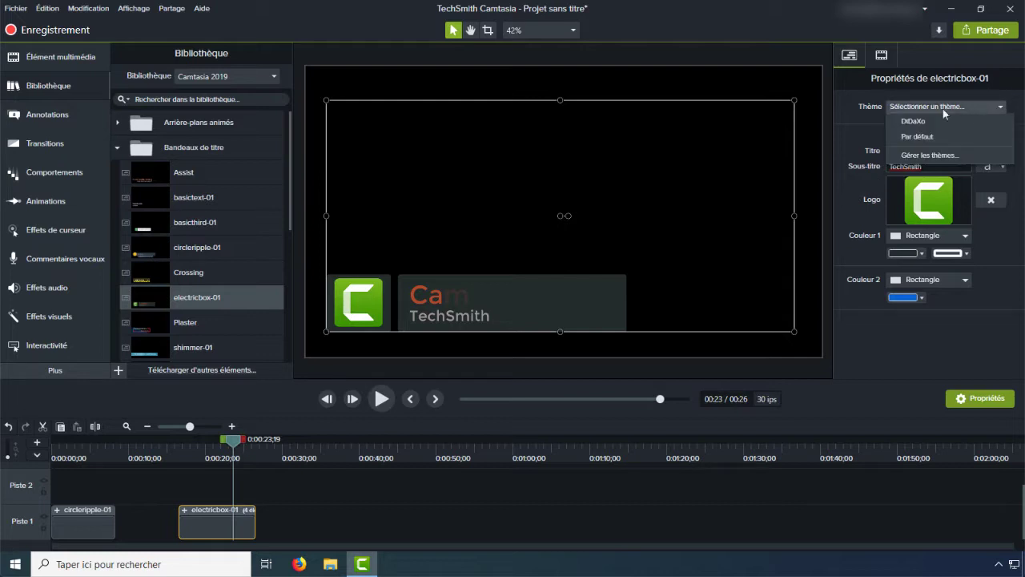
left_click(920, 121)
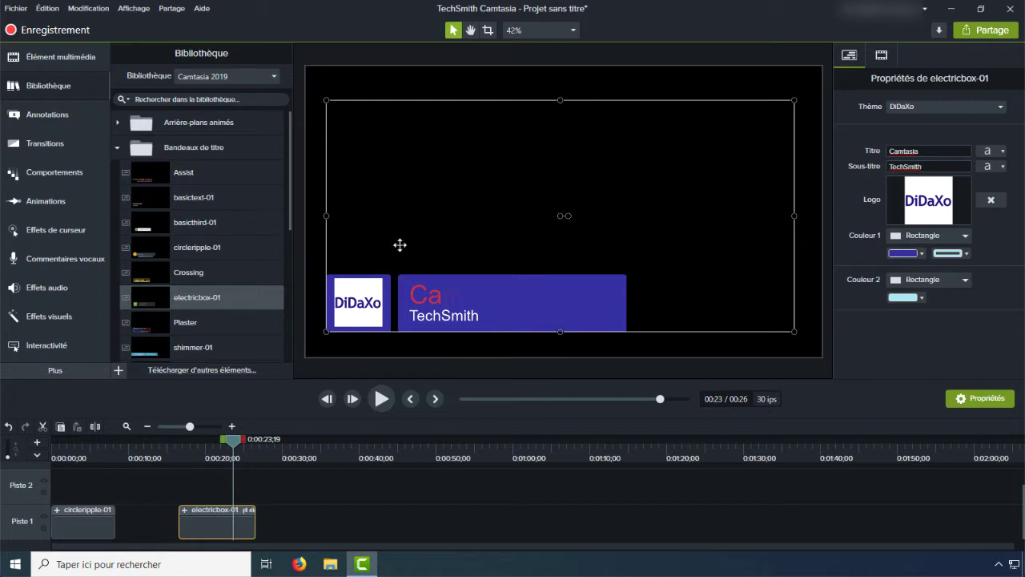
Add a white rectangular Basique callout to the canvas above the title banner and apply the DiDaXo theme to it.
left_click(69, 117)
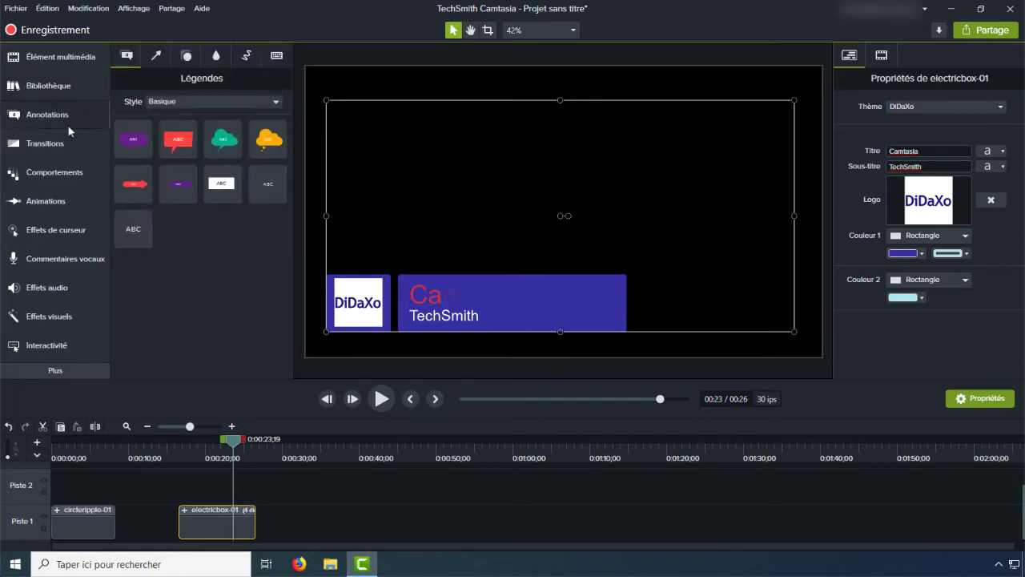
left_click_drag(213, 194, 570, 165)
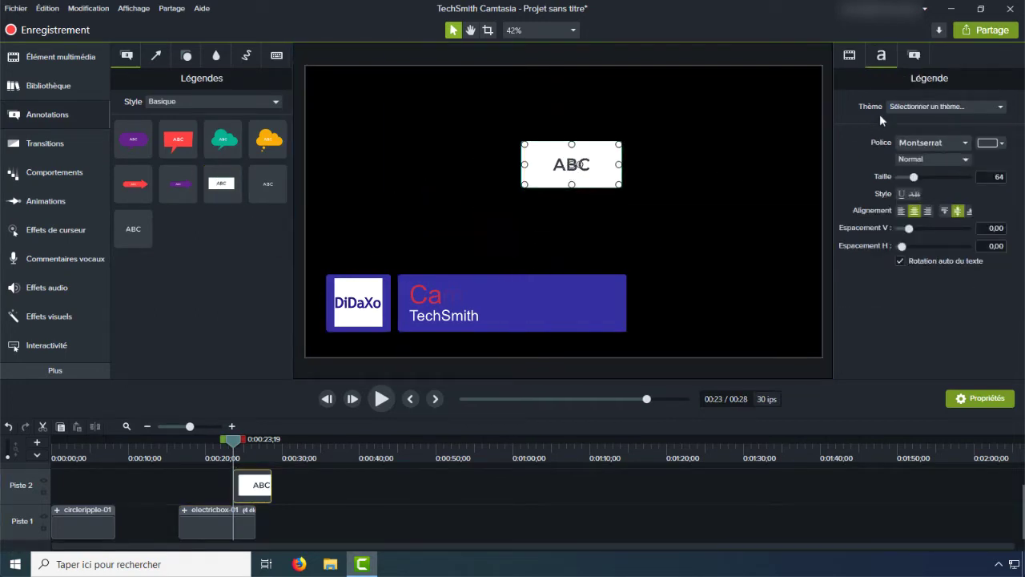
left_click(960, 107)
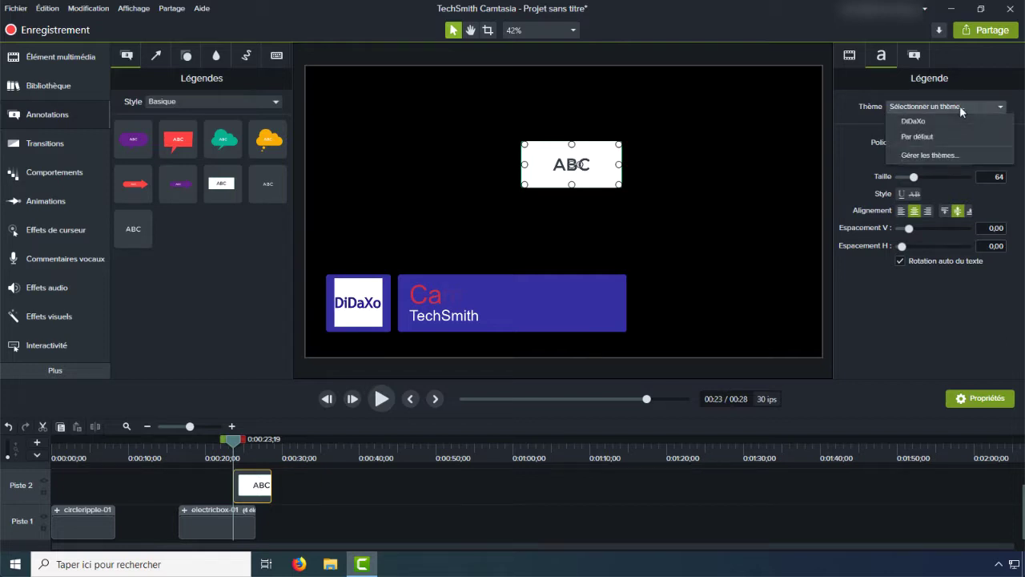
left_click(936, 121)
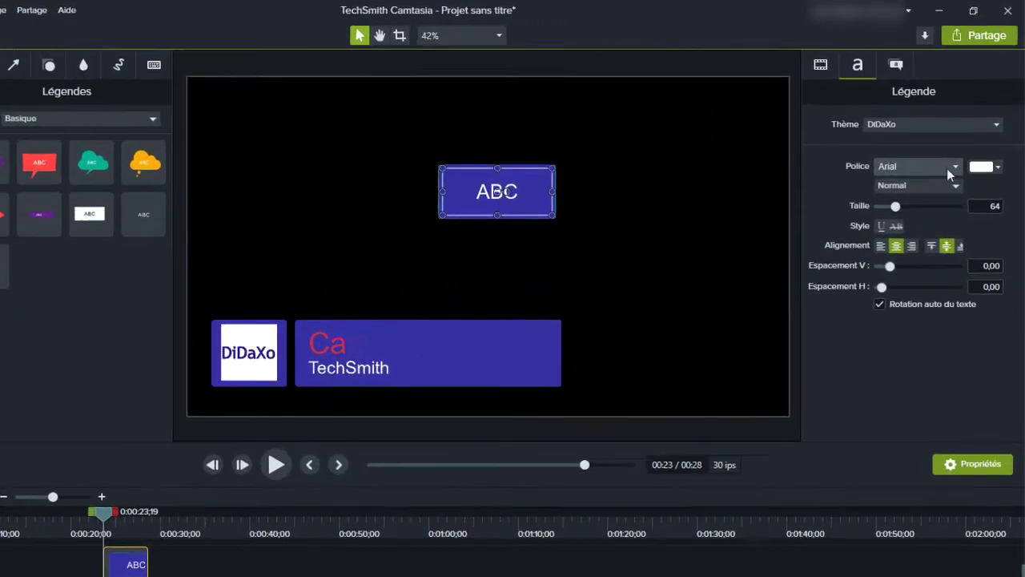
Examine the DiDaXo theme fonts and colours offered for the callout's text.
left_click(952, 176)
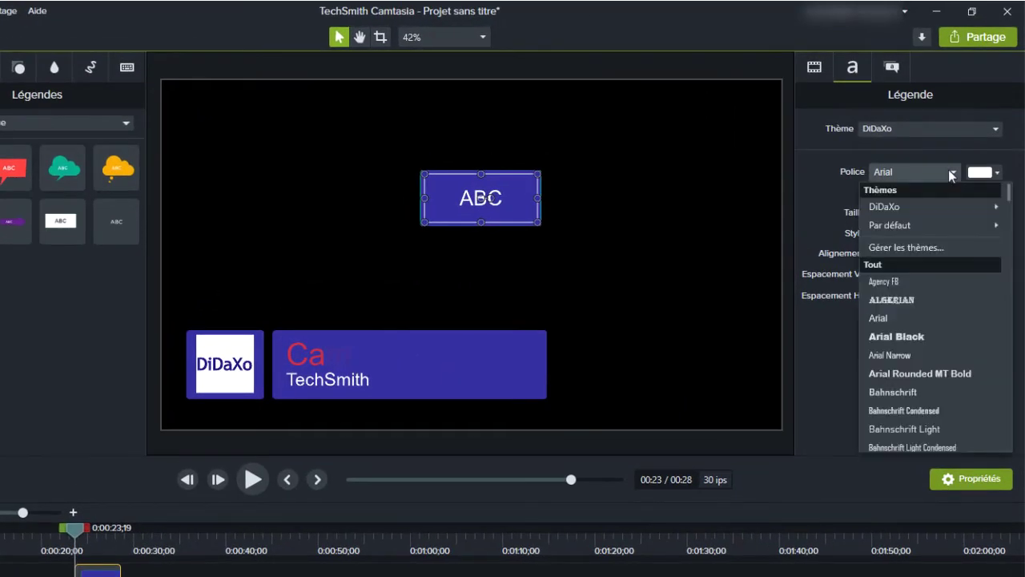
mouse_move(892, 208)
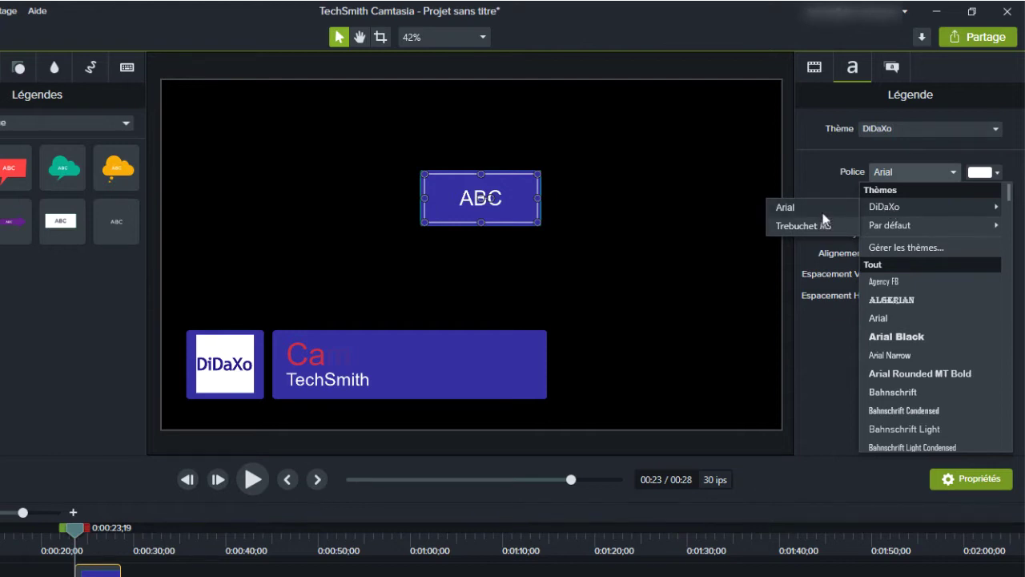
left_click(815, 178)
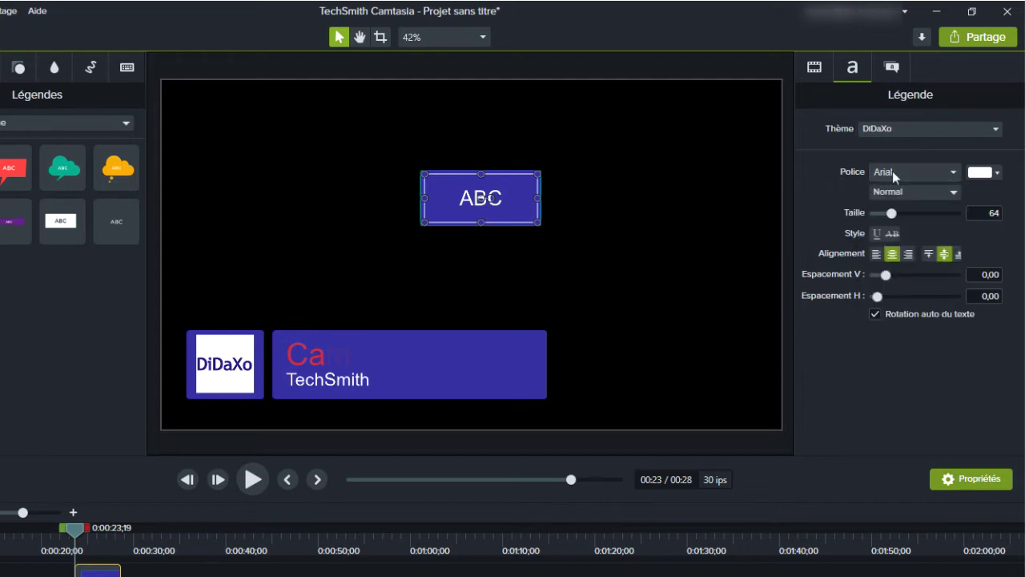
left_click(997, 177)
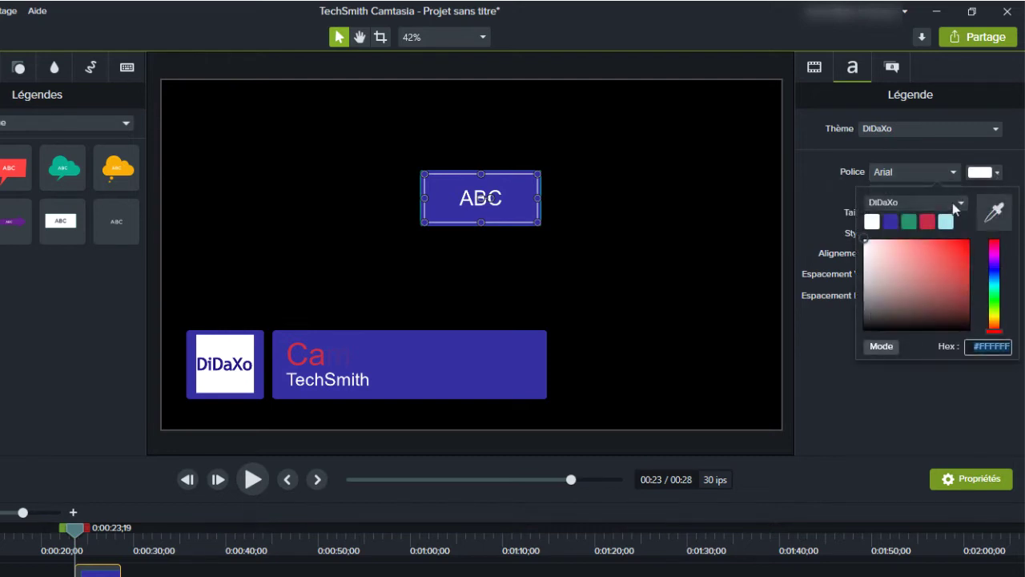
left_click(959, 205)
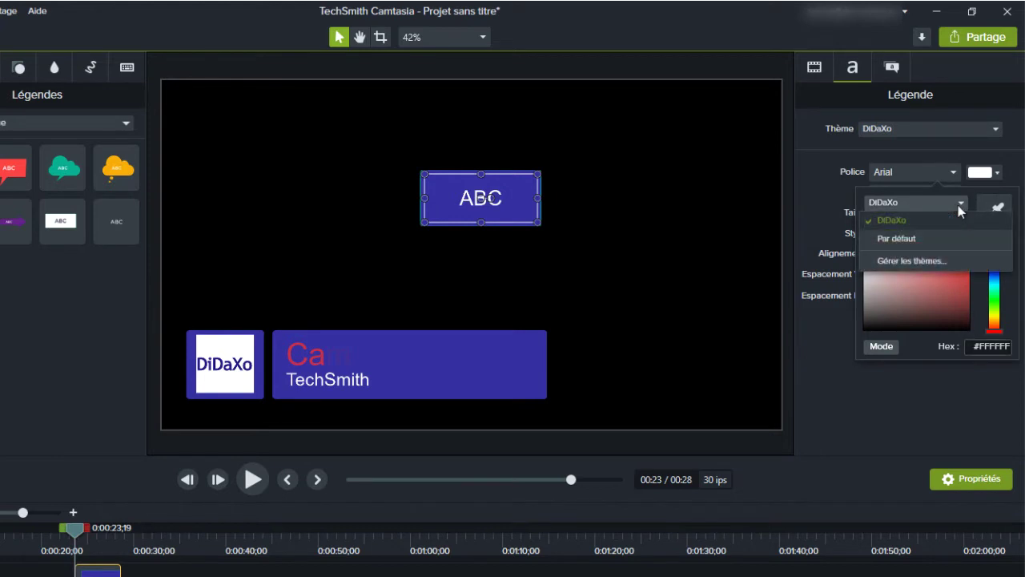
left_click(903, 228)
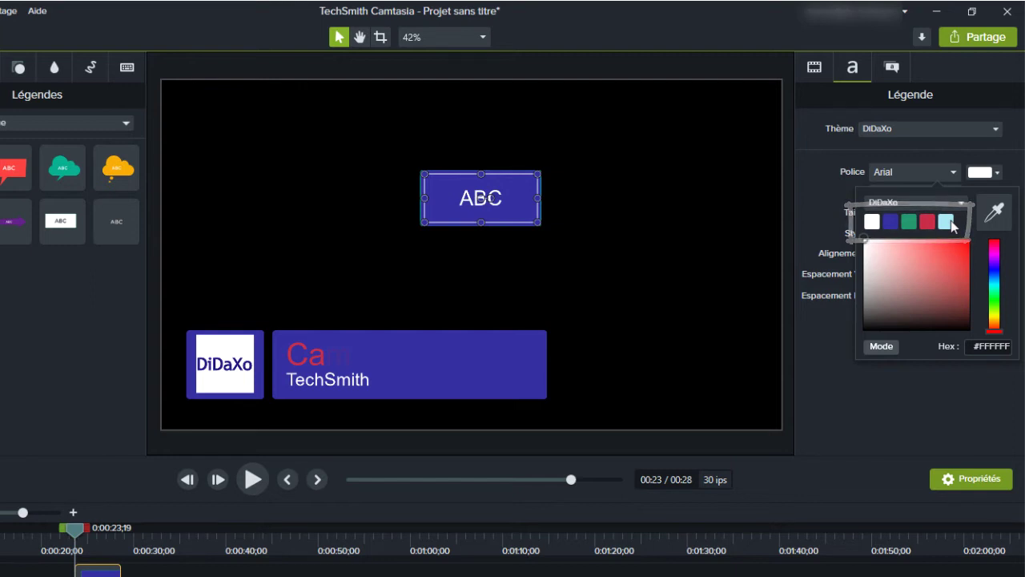
left_click(1007, 156)
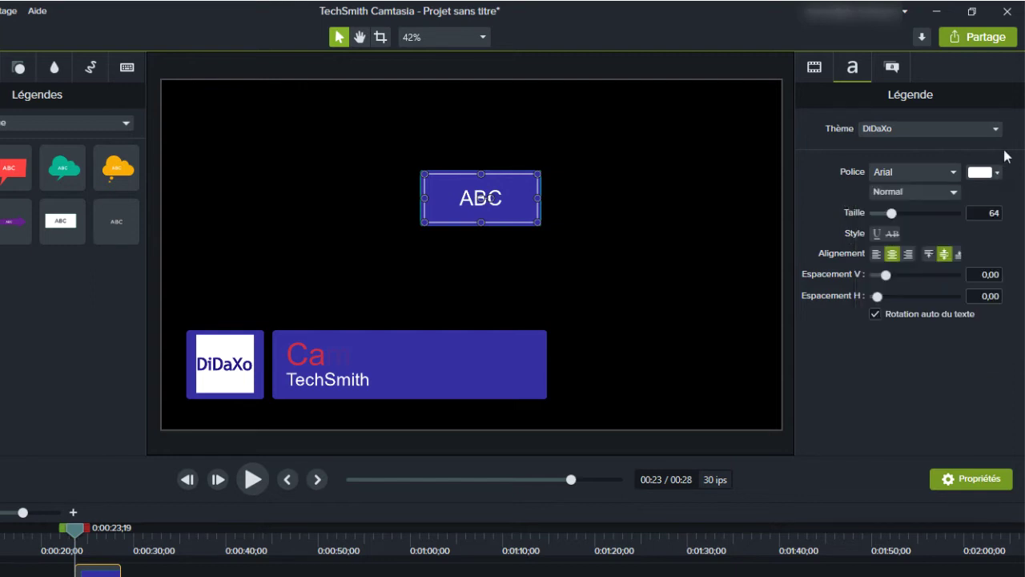